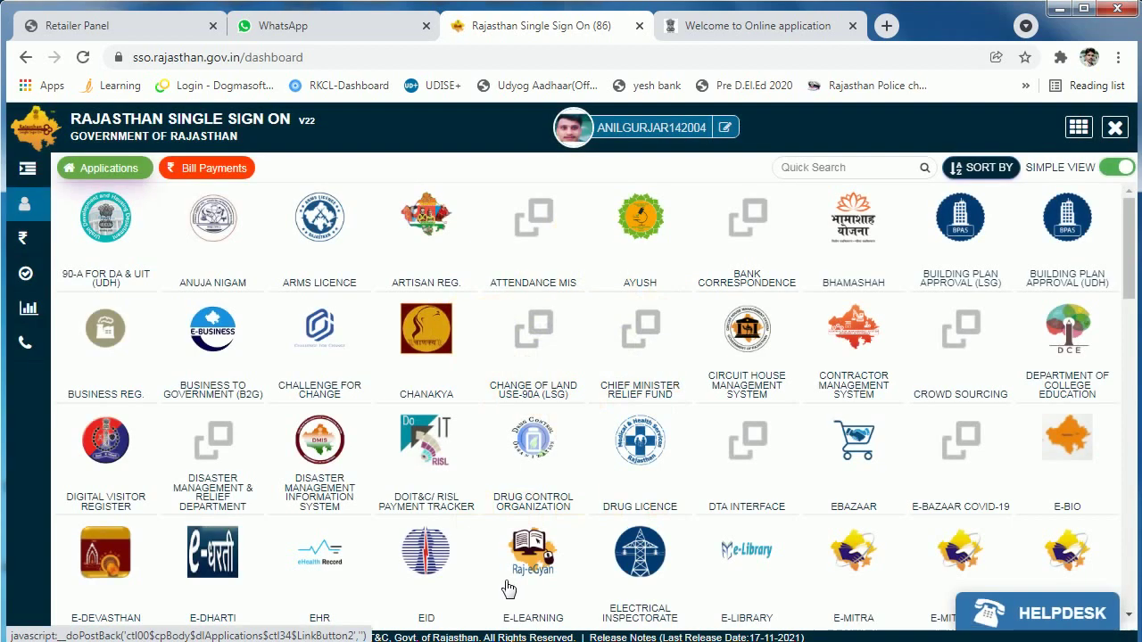
Step: Scroll down the Rajasthan SSO application tiles and launch the JAN AADHAAR application
scroll(576, 323, "down", 5)
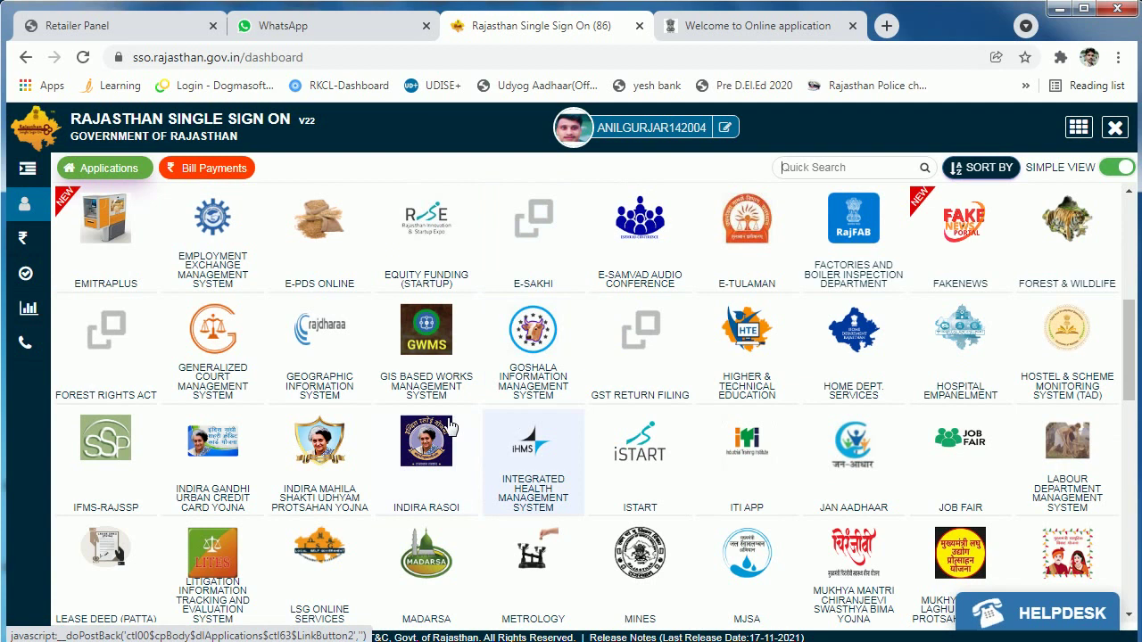
scroll(446, 421, "up", 5)
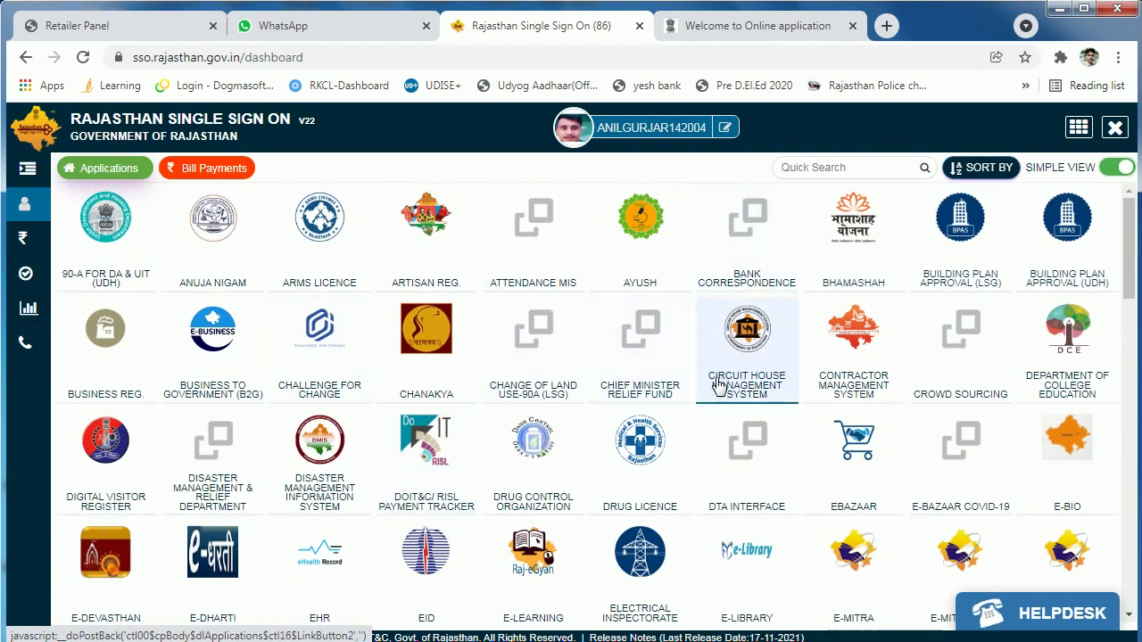
scroll(721, 379, "down", 2)
scroll(614, 423, "down", 2)
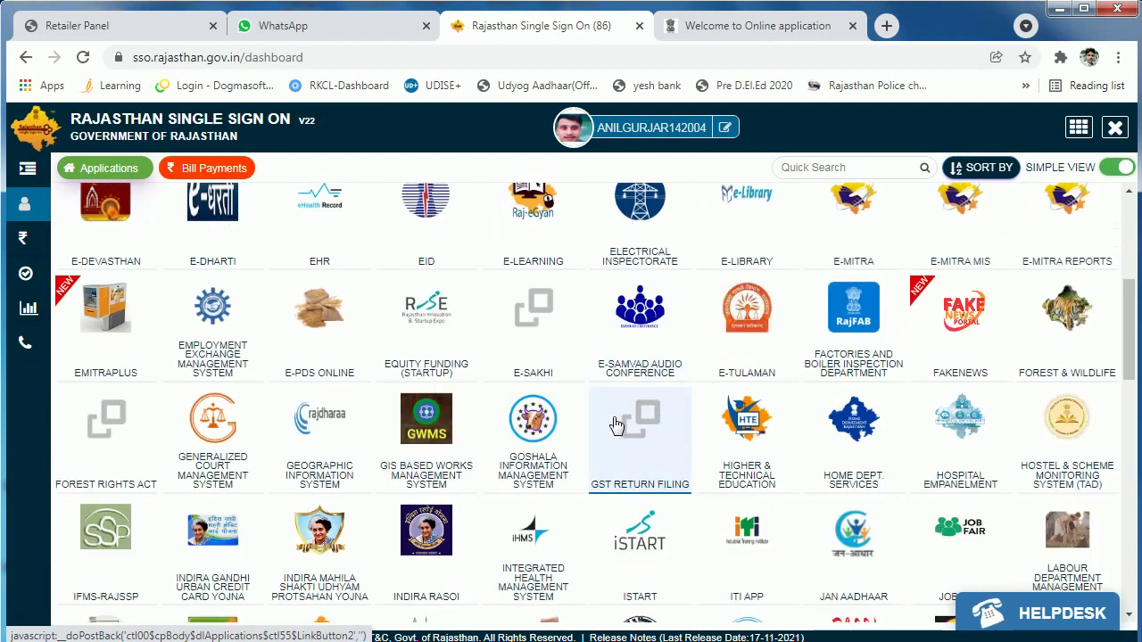
scroll(616, 424, "down", 1)
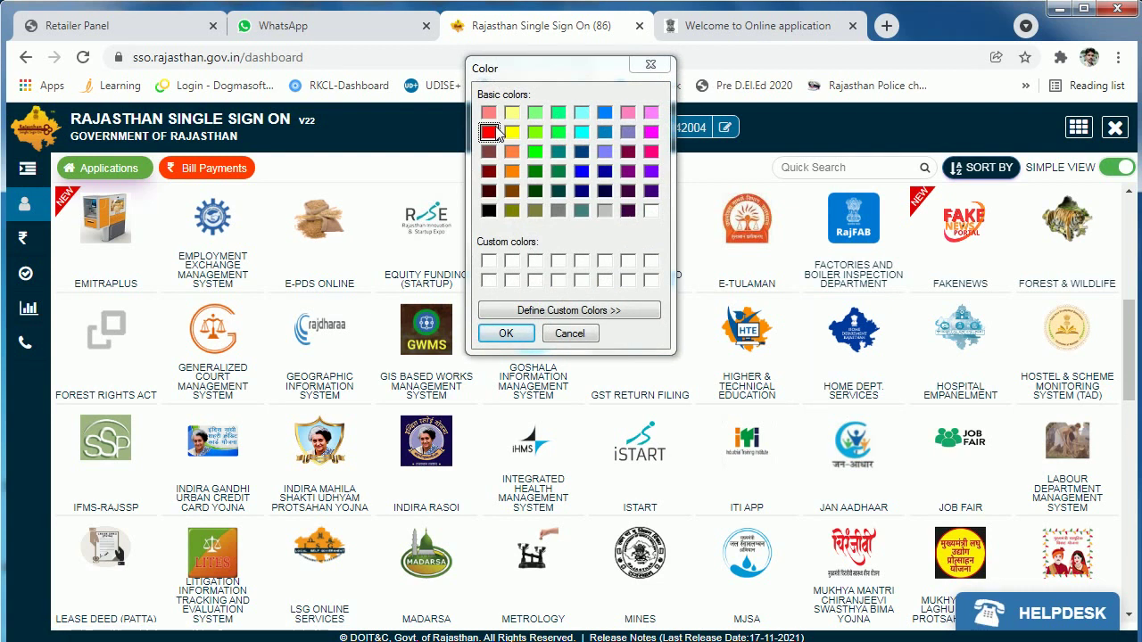
left_click(508, 337)
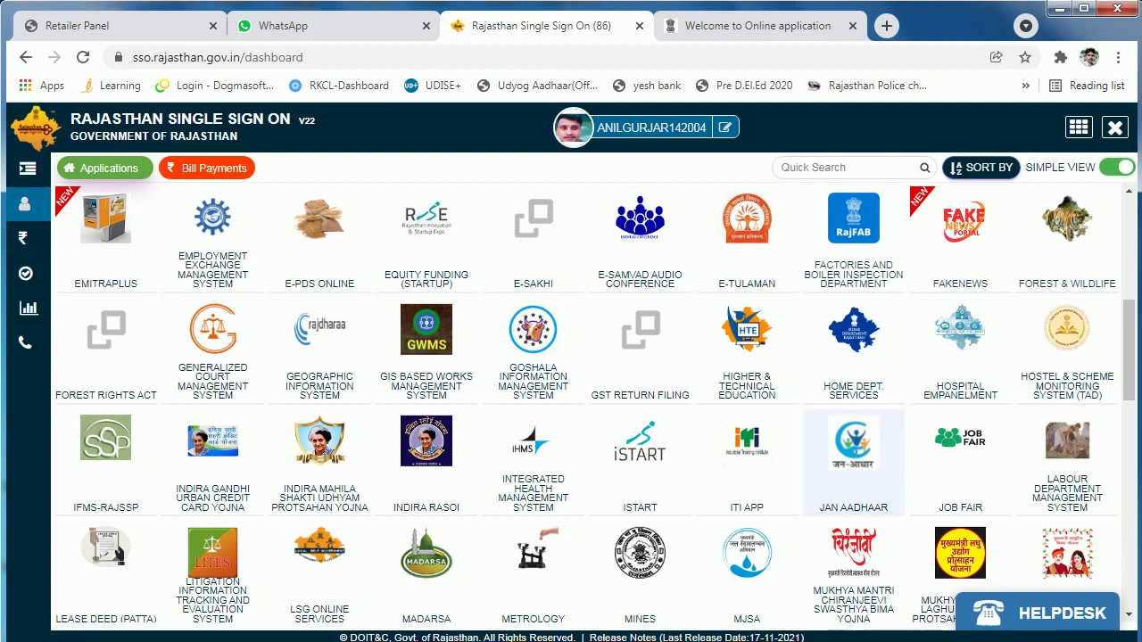
left_click(904, 516)
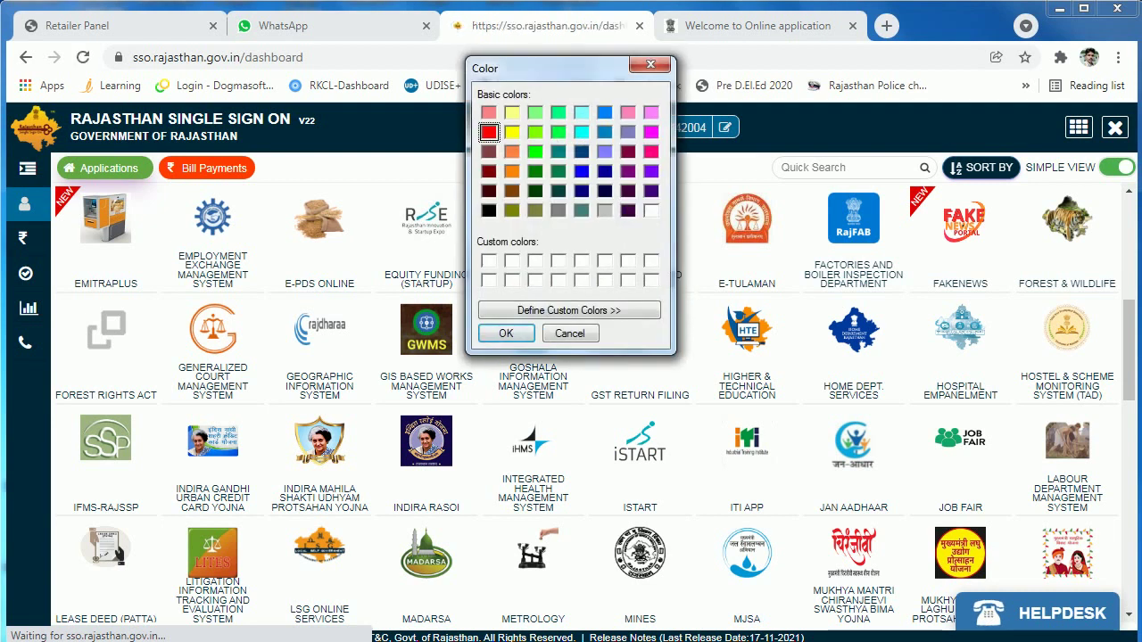
Step: Open the Enrollment services dashboard in the Jan Aadhaar portal
left_click(571, 333)
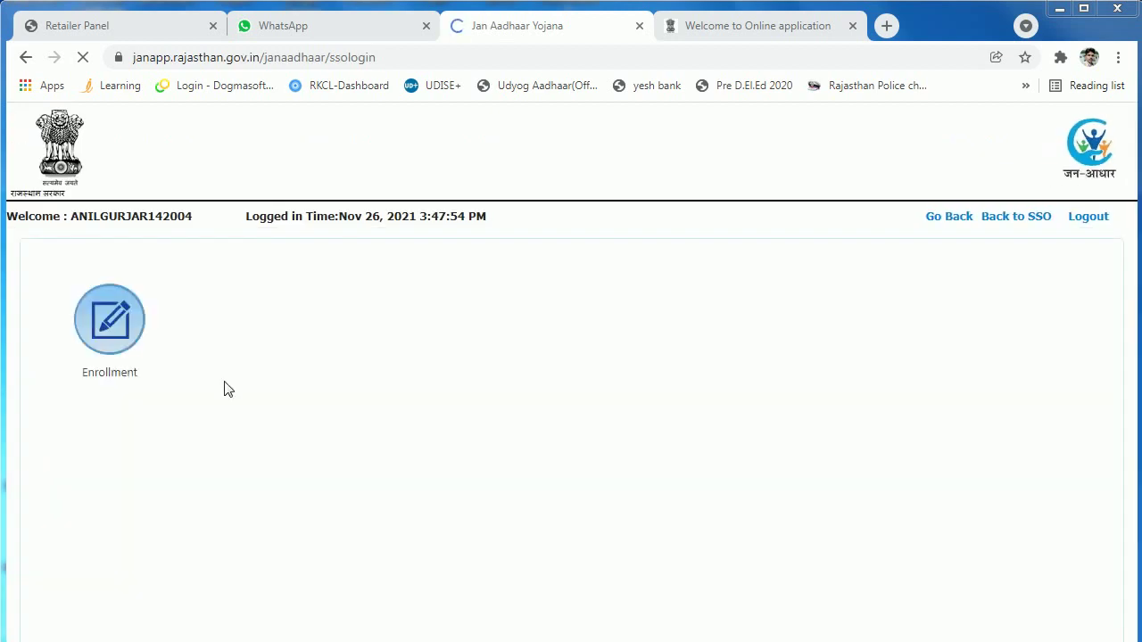
left_click(110, 339)
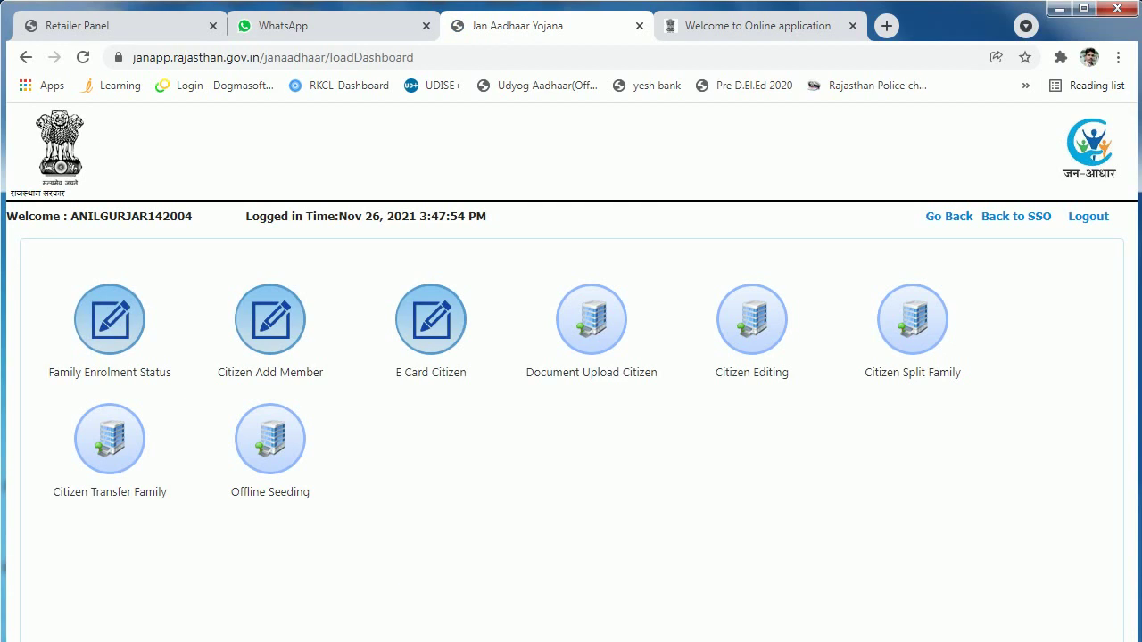
left_click_drag(612, 549, 724, 578)
left_click_drag(242, 408, 223, 502)
left_click(327, 535)
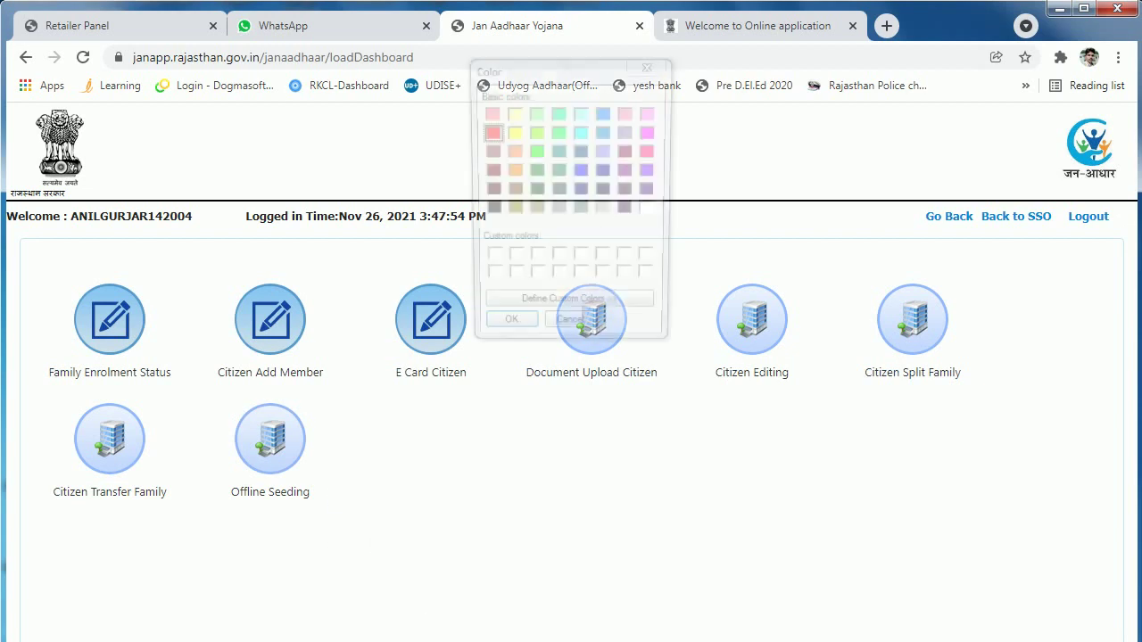
left_click(571, 334)
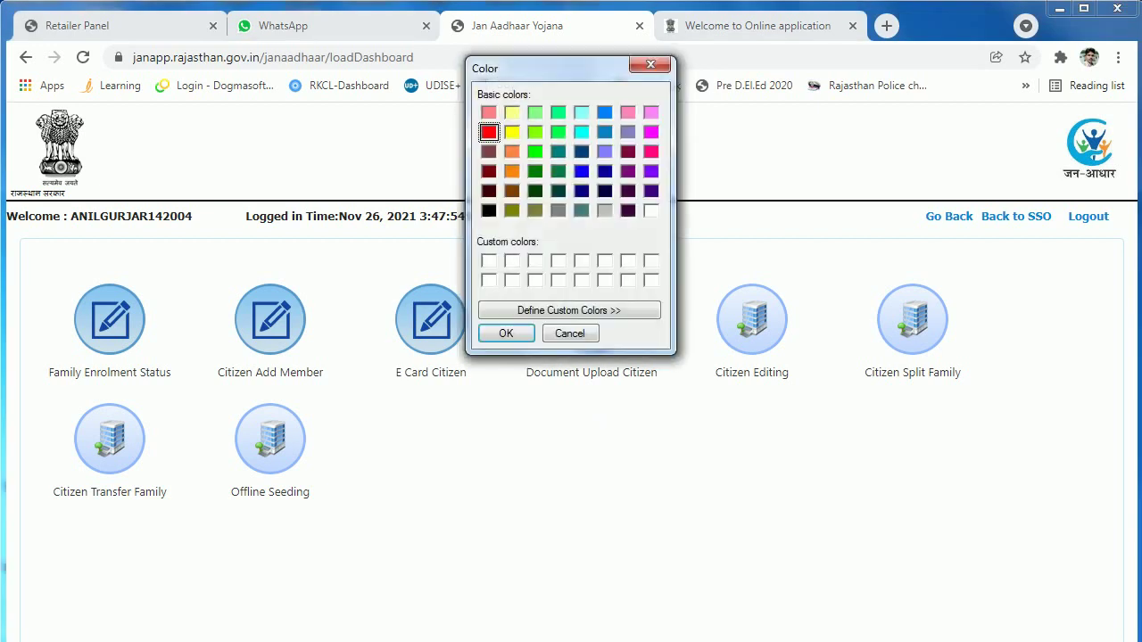
key("Escape")
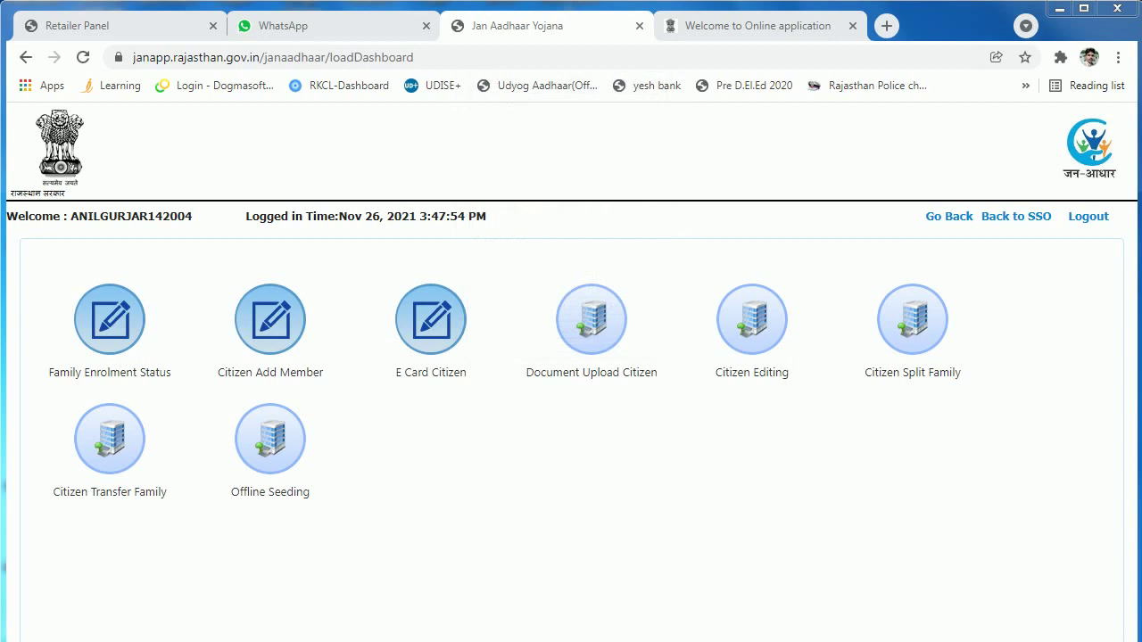
Step: Clear the stray text selection and open the Offline Seeding form
left_click_drag(250, 415, 260, 446)
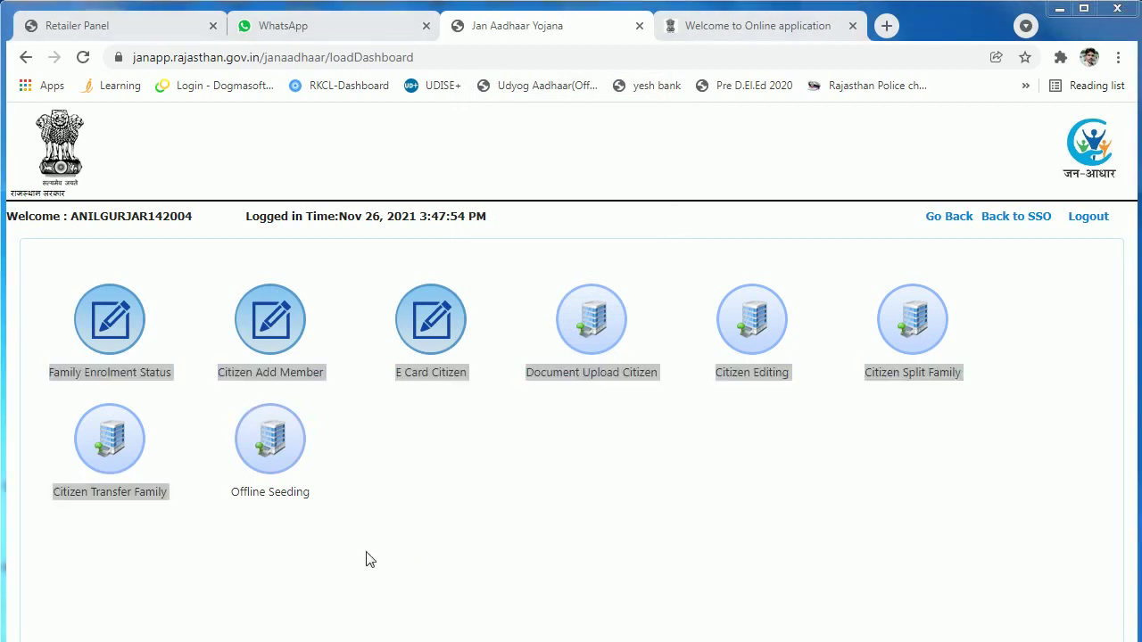
left_click(247, 556)
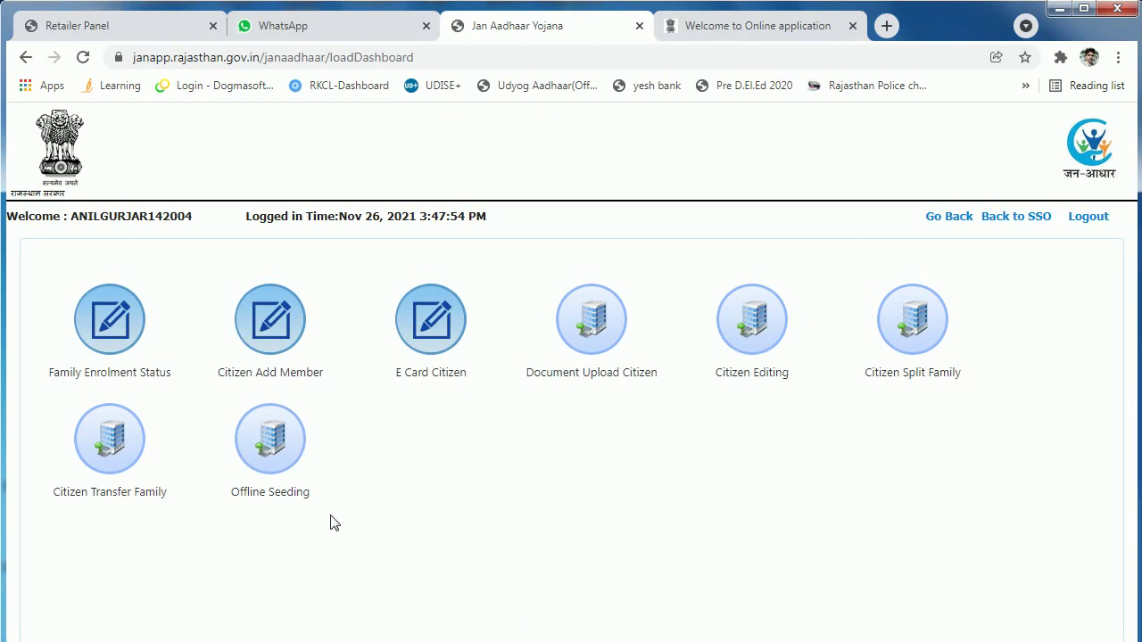
mouse_move(256, 518)
left_mouse_down()
mouse_move(352, 485)
mouse_move(301, 412)
mouse_move(262, 389)
mouse_move(223, 397)
mouse_move(212, 467)
mouse_move(275, 537)
mouse_move(321, 510)
left_mouse_up()
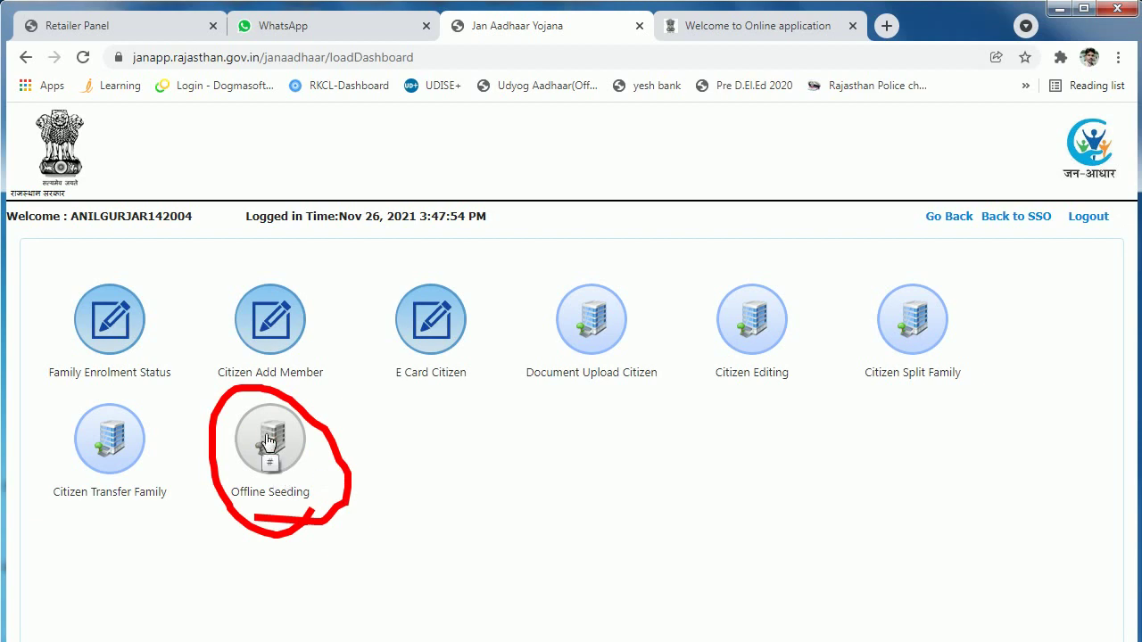
left_click(268, 439)
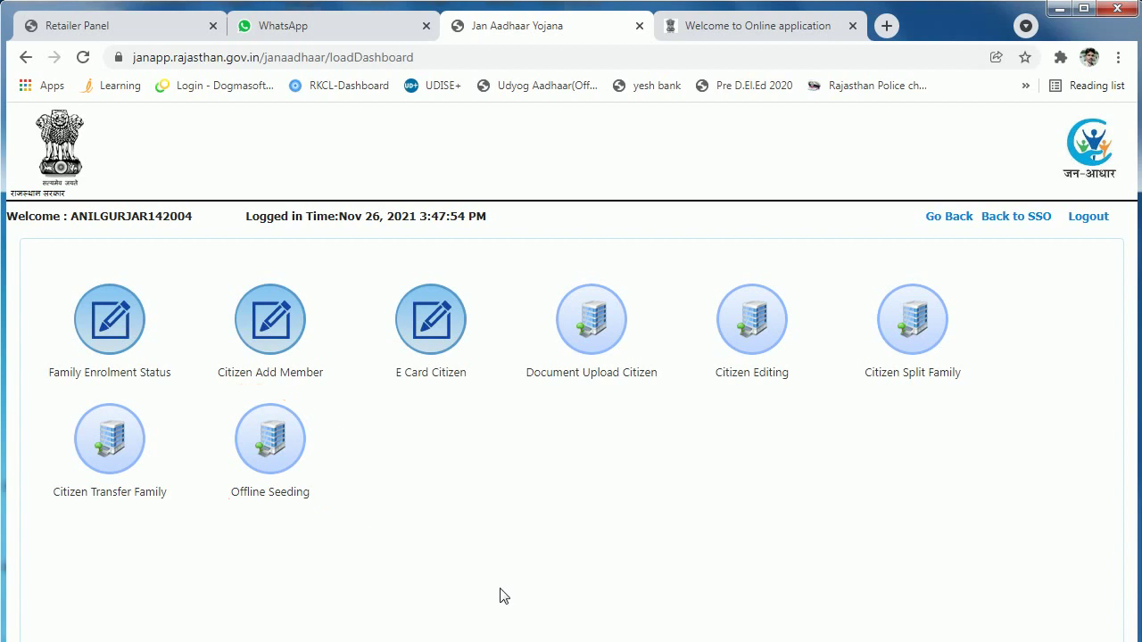
left_click(268, 451)
left_click(268, 455)
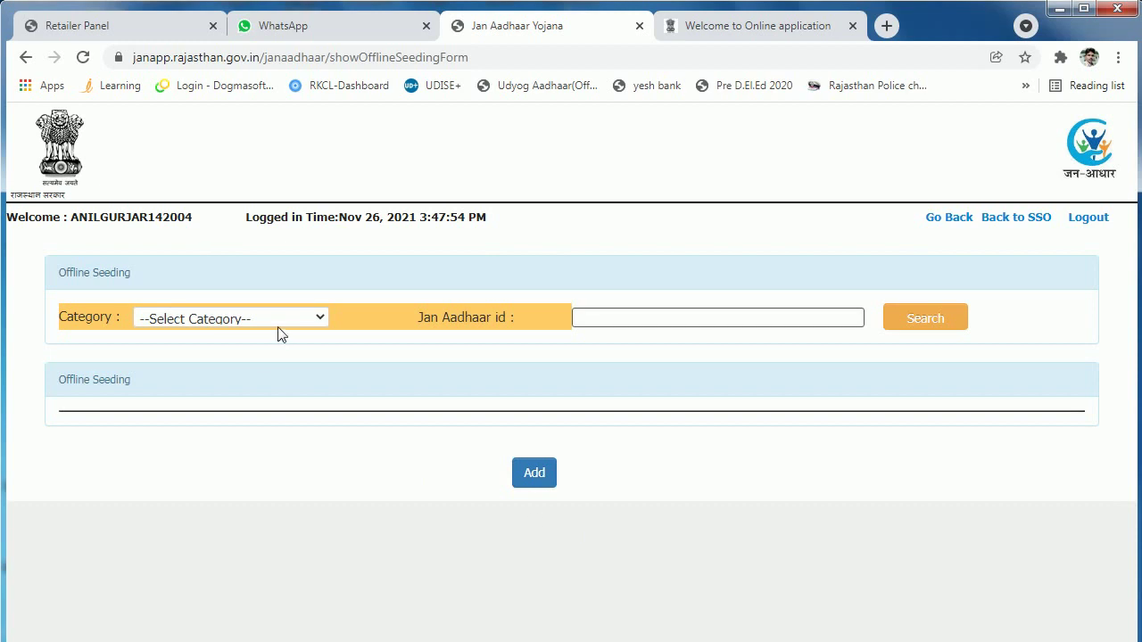
Step: Choose Caste as the seeding category, search the Jan Aadhaar ID, and dismiss the empty results
left_click(285, 319)
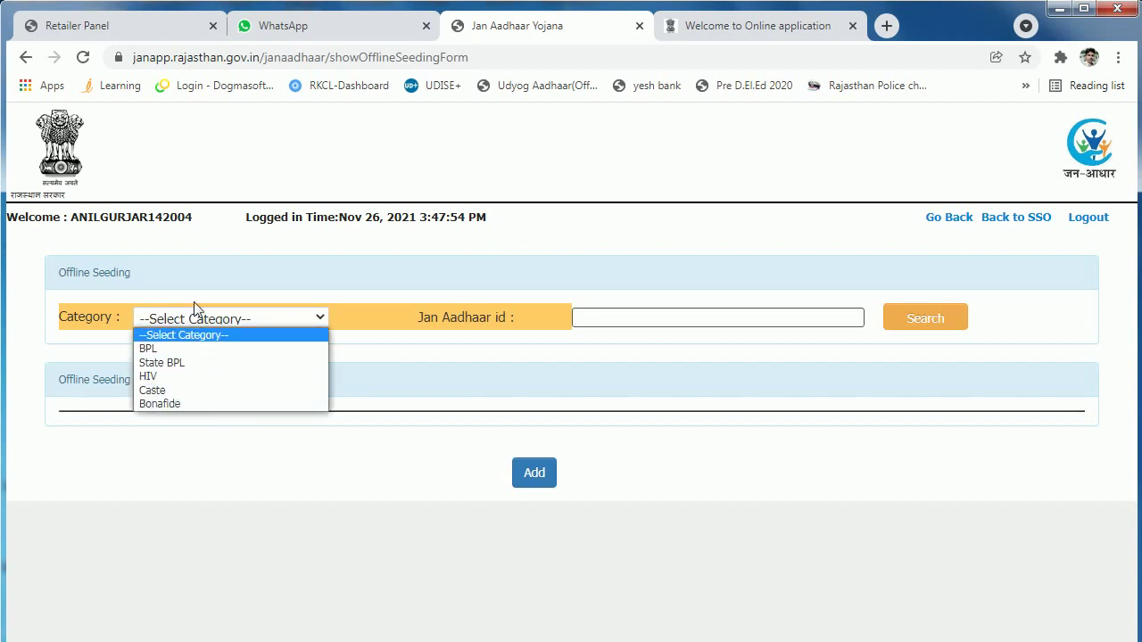
left_click(157, 392)
left_click(589, 318)
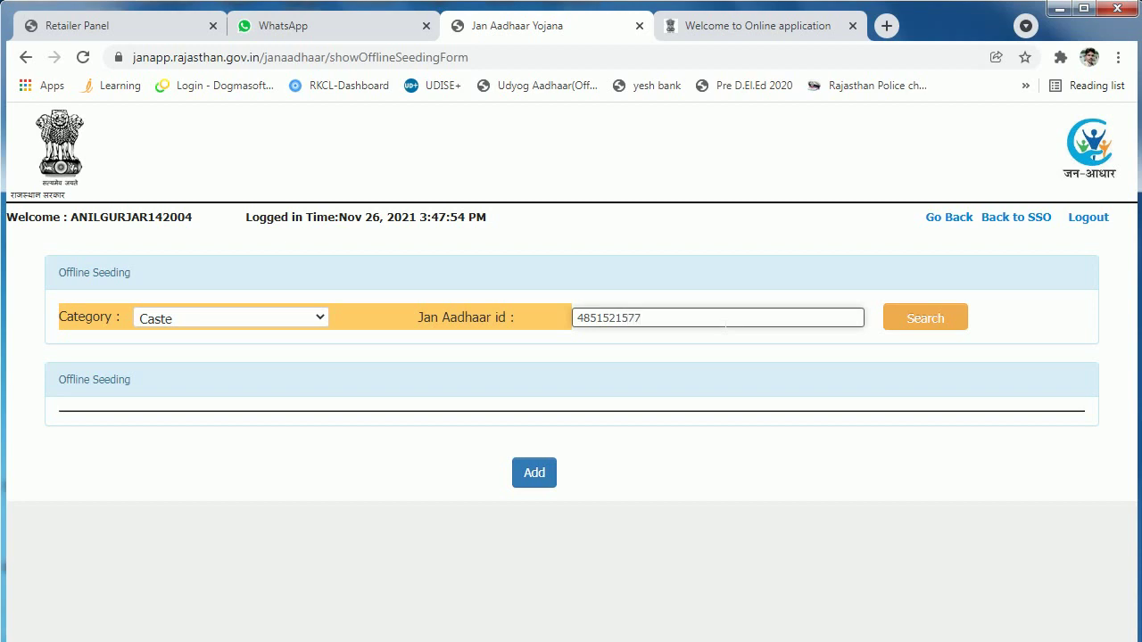
left_click(937, 327)
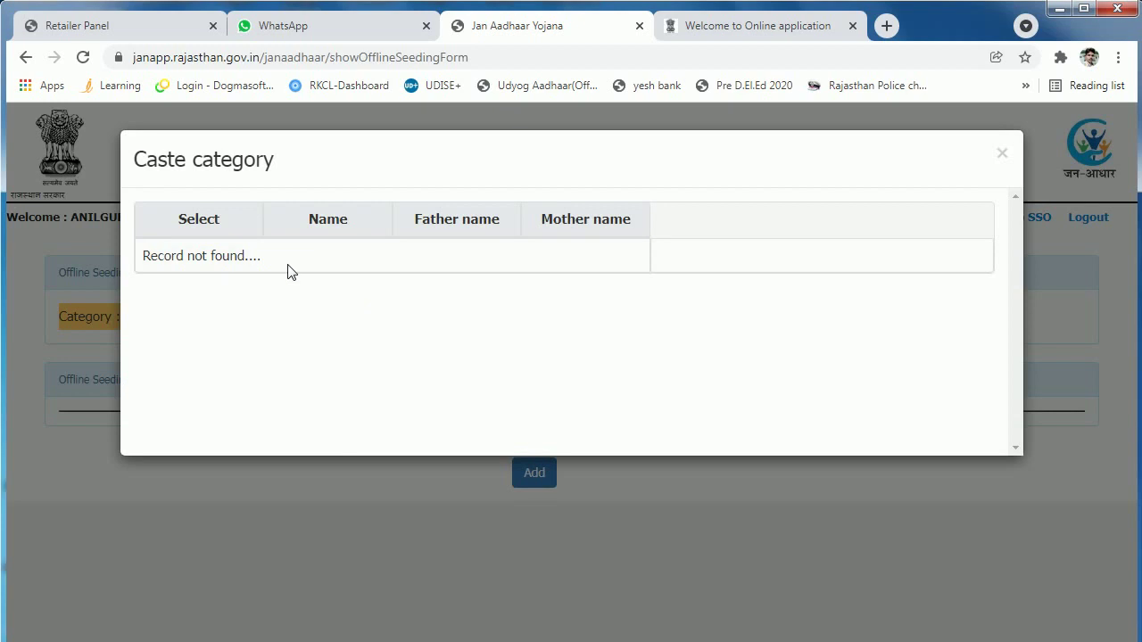
left_click_drag(216, 256, 461, 265)
left_click(1003, 157)
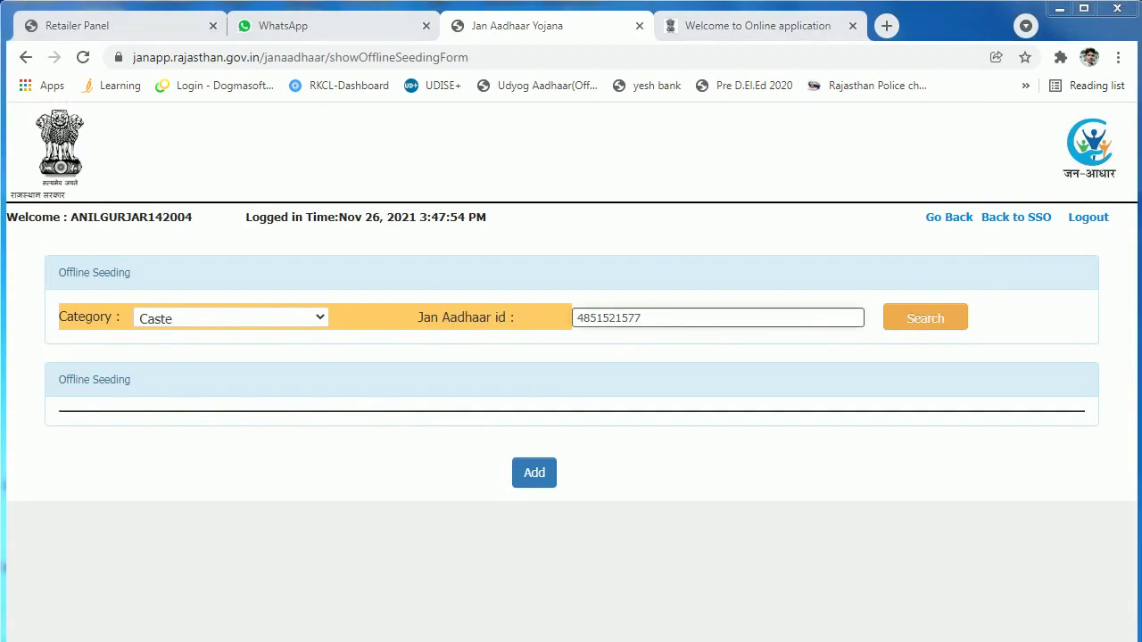
Step: Search again, close the no-record notice, and select the family member for bonafide seeding
left_click(940, 327)
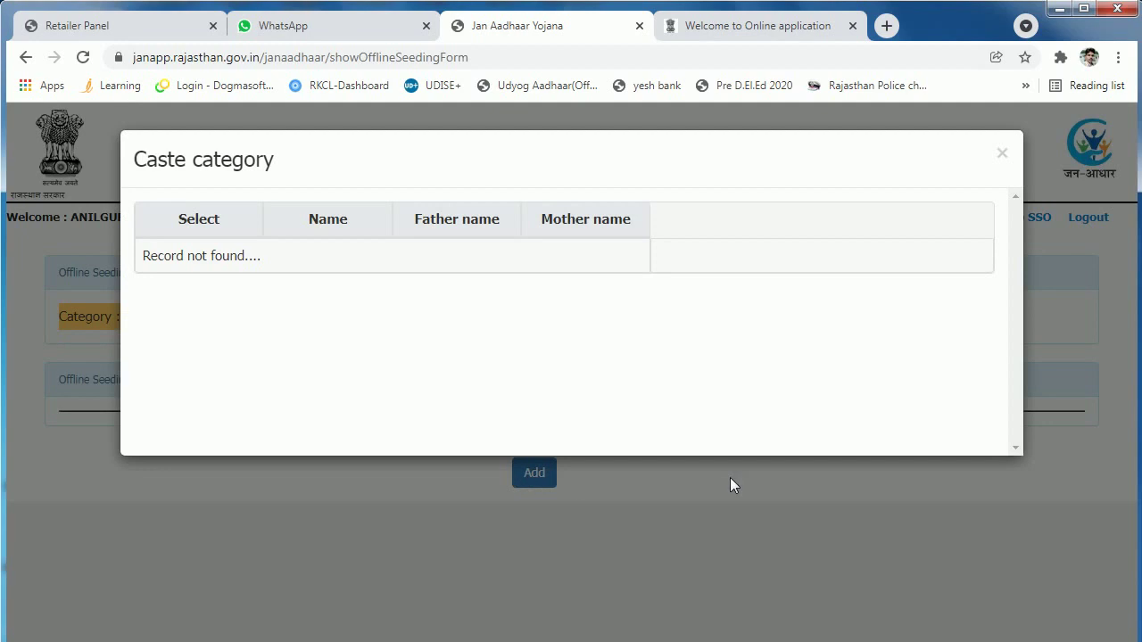
left_click(1001, 153)
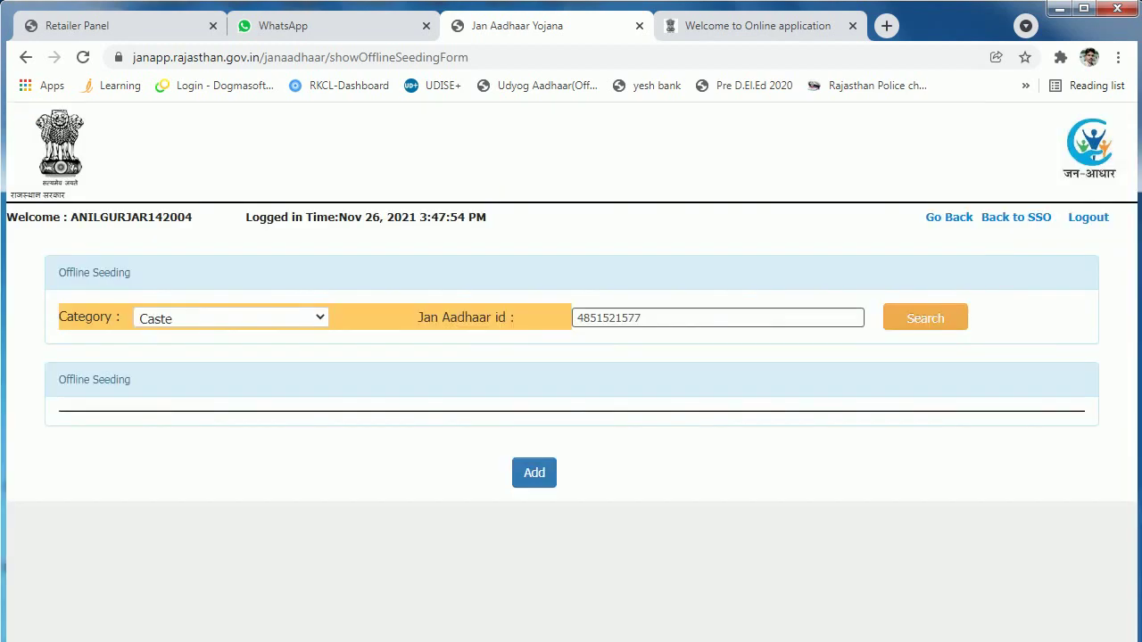
left_click(534, 473)
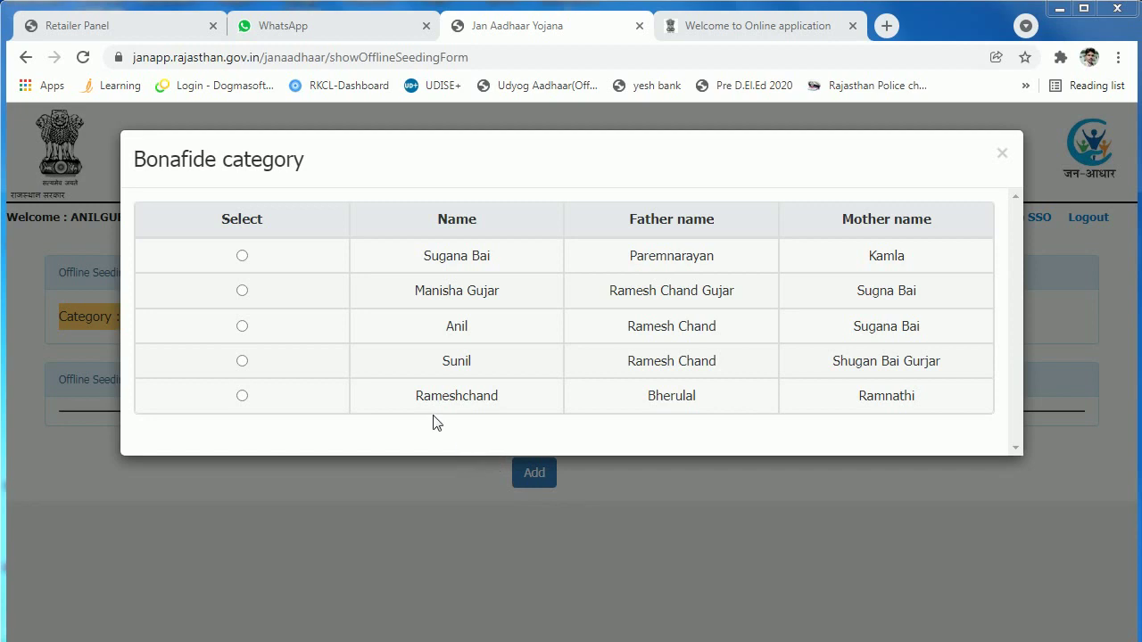
left_click(242, 326)
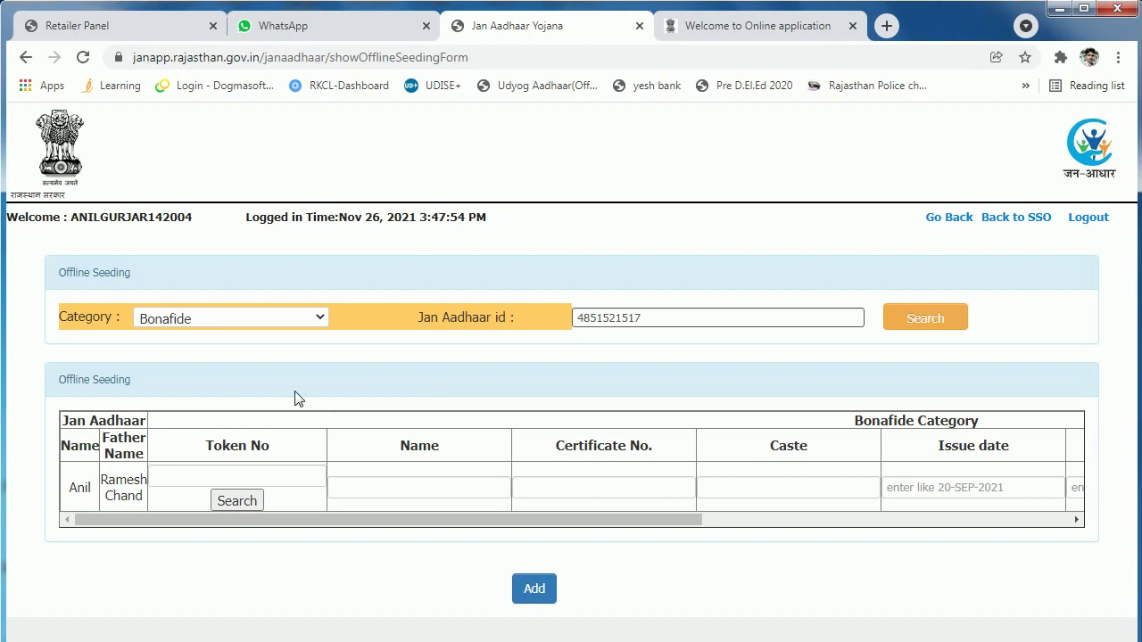
Step: Fetch the bonafide certificate issued 08-JUN-2021 by token number, add it, and confirm the save
left_click(237, 477)
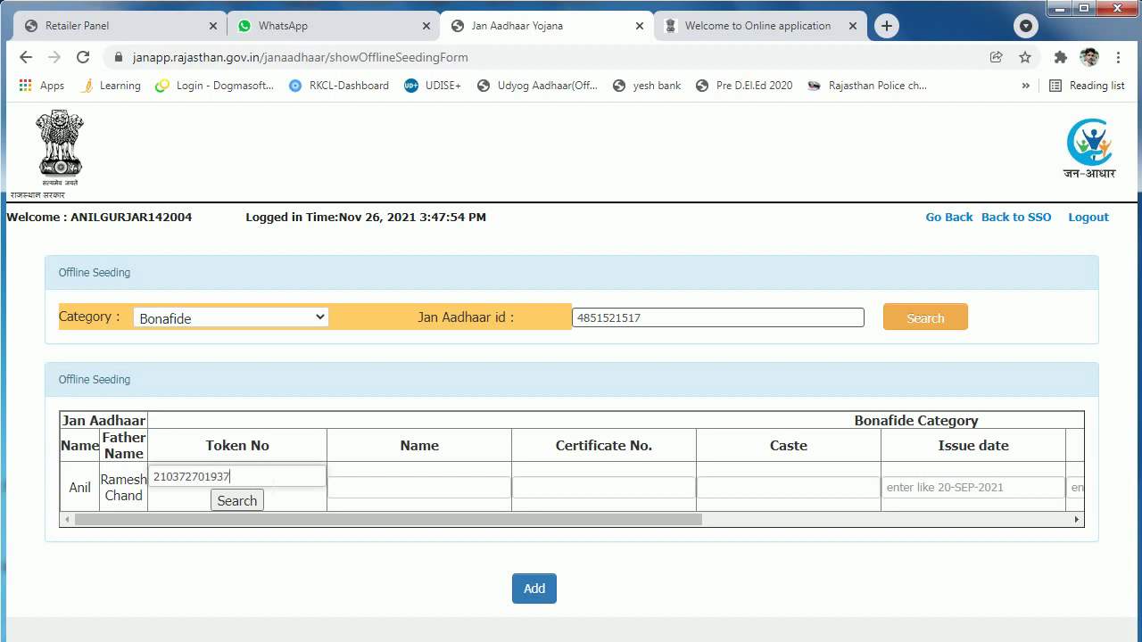
key("Tab")
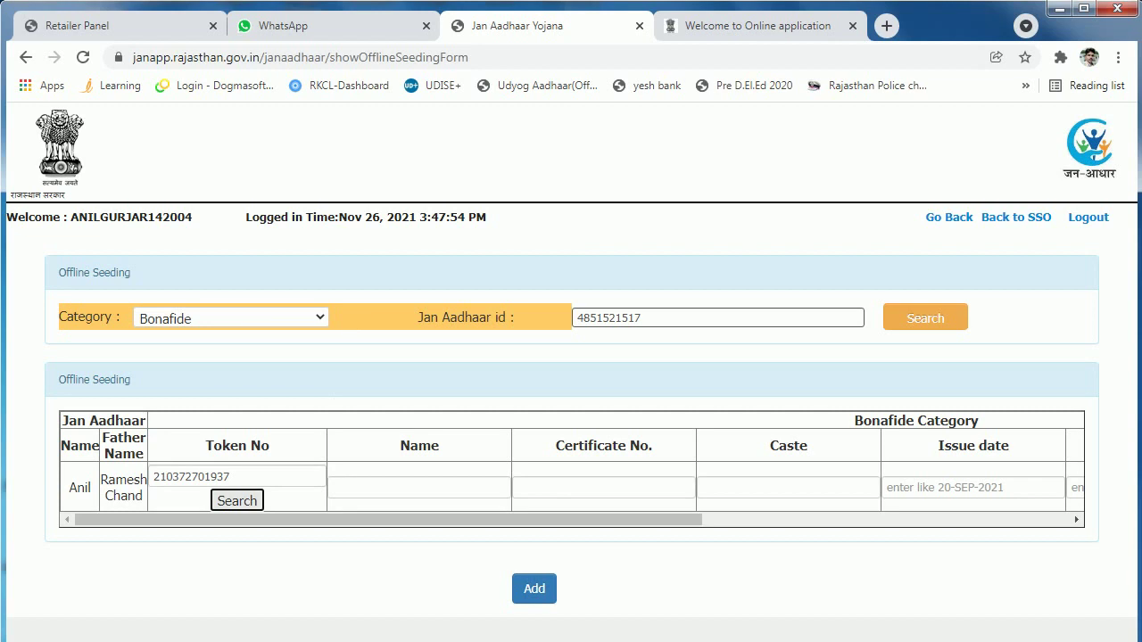
left_click(246, 504)
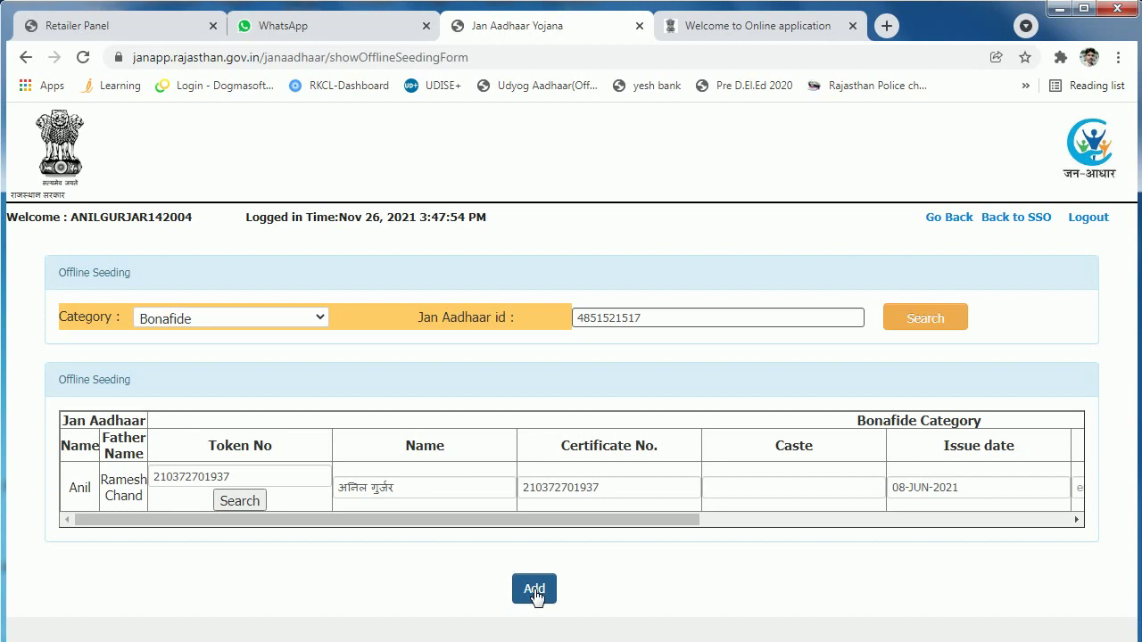
left_click(534, 590)
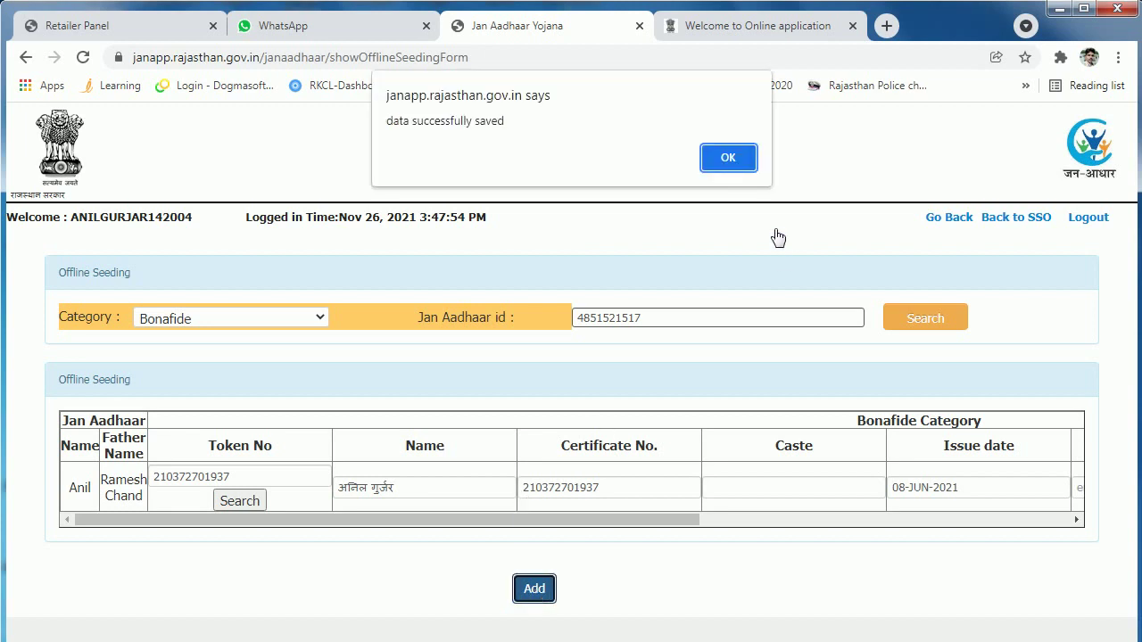
left_click(728, 158)
Step: Switch the seeding category to Caste, search, and select the family member
scroll(627, 448, "down", 2)
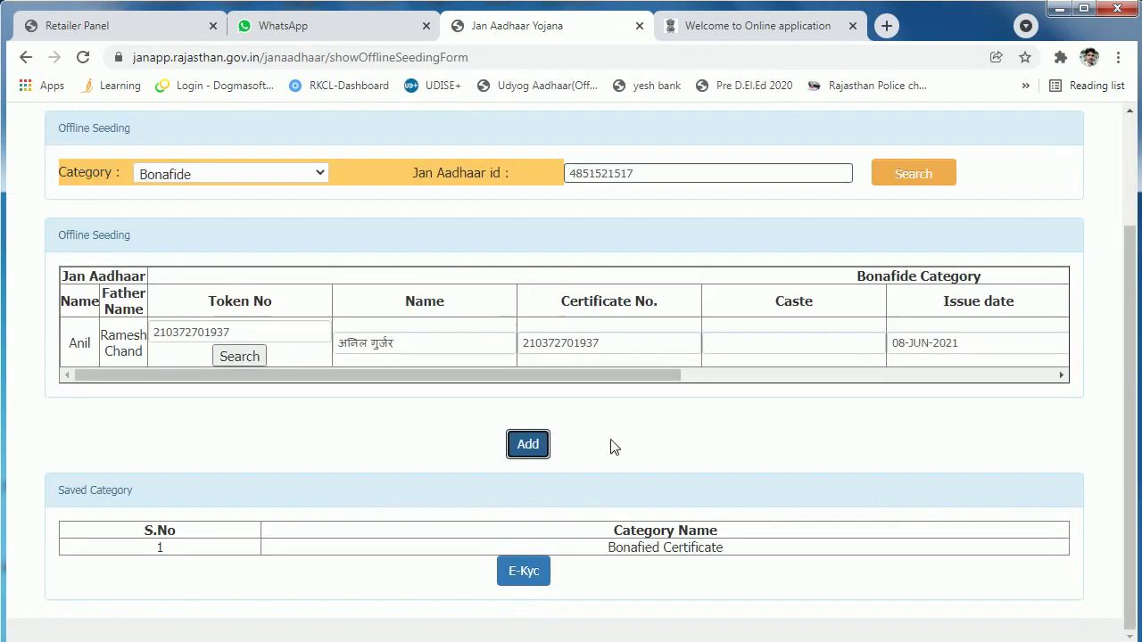
scroll(323, 413, "up", 1)
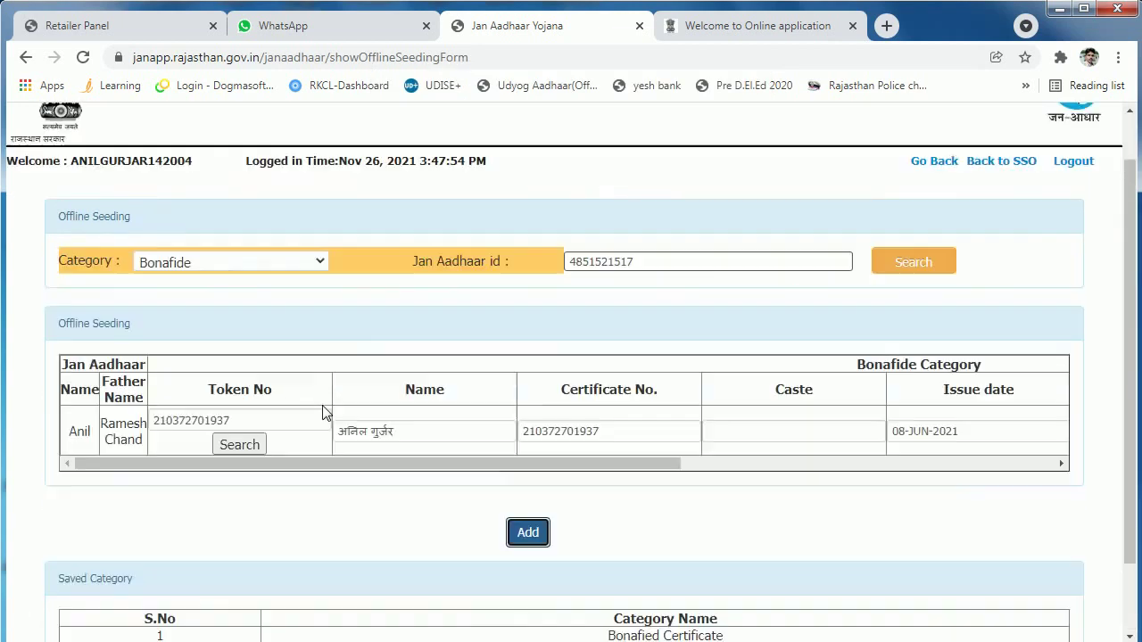
left_click(275, 264)
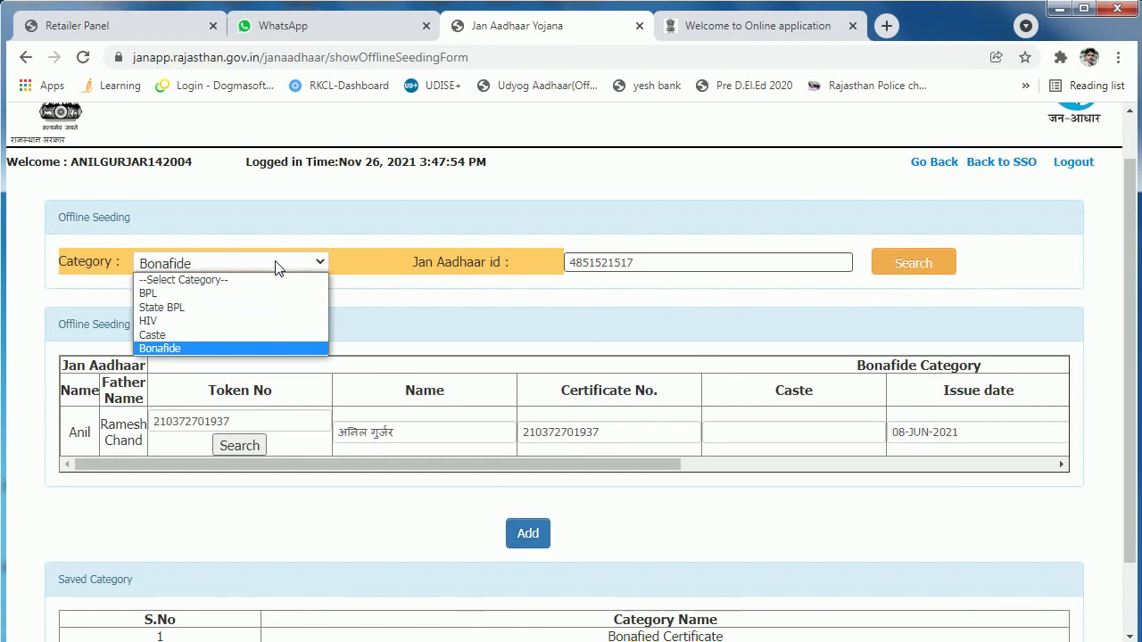
left_click(214, 335)
left_click(918, 269)
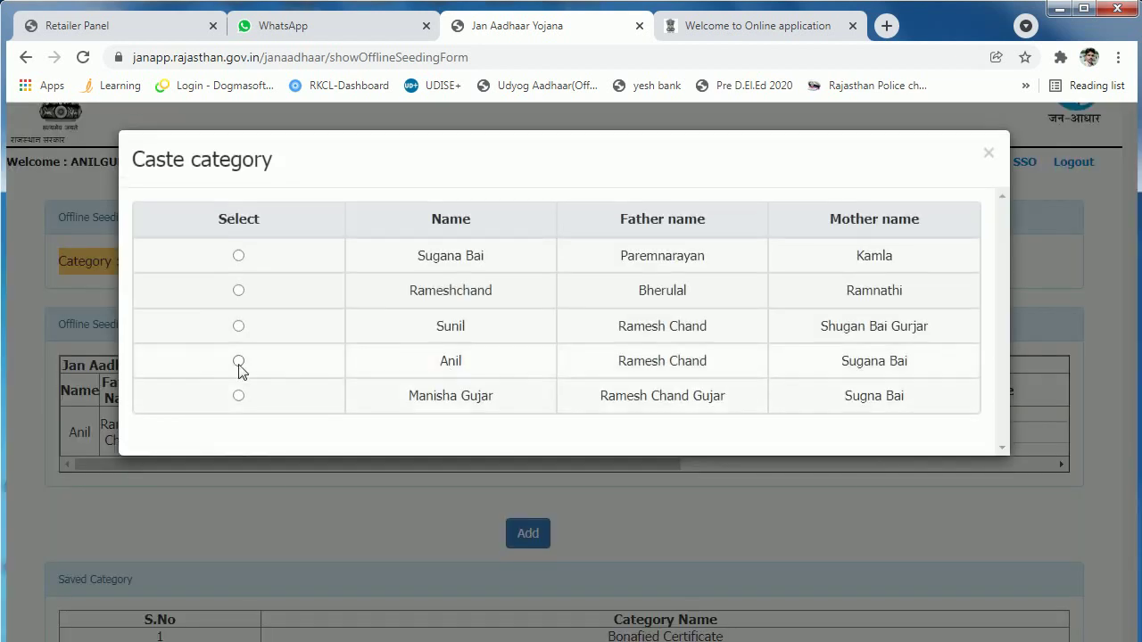
left_click(238, 361)
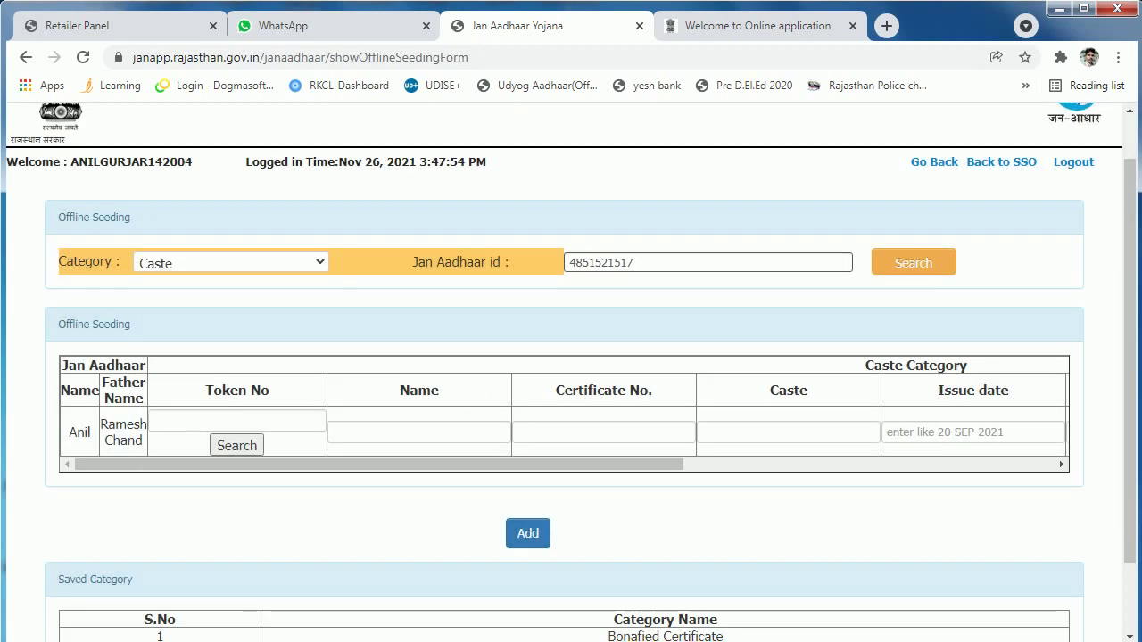
Step: Enter the caste certificate token, fetch the 20 GURJAR certificate dated 09-JUN-2021, and save it
left_click(236, 421)
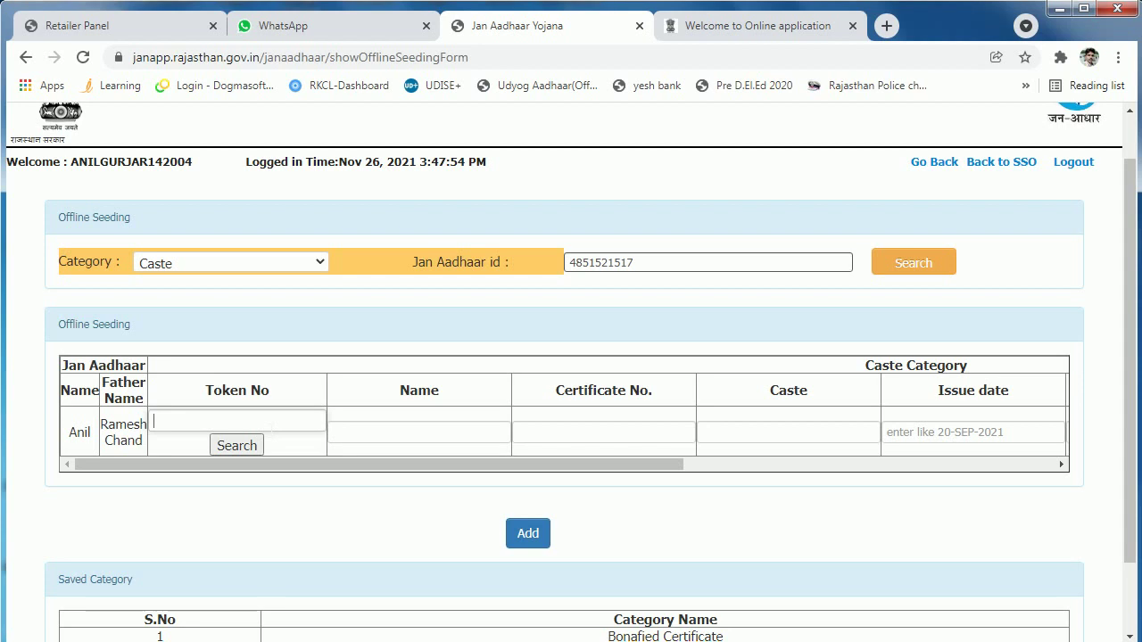
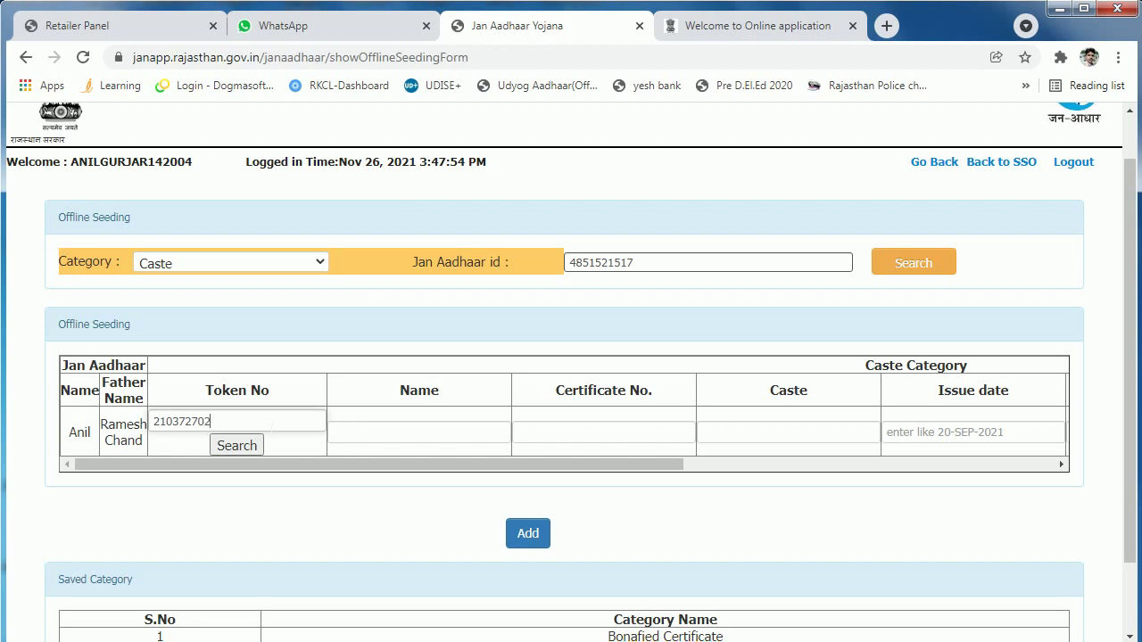
left_click(246, 446)
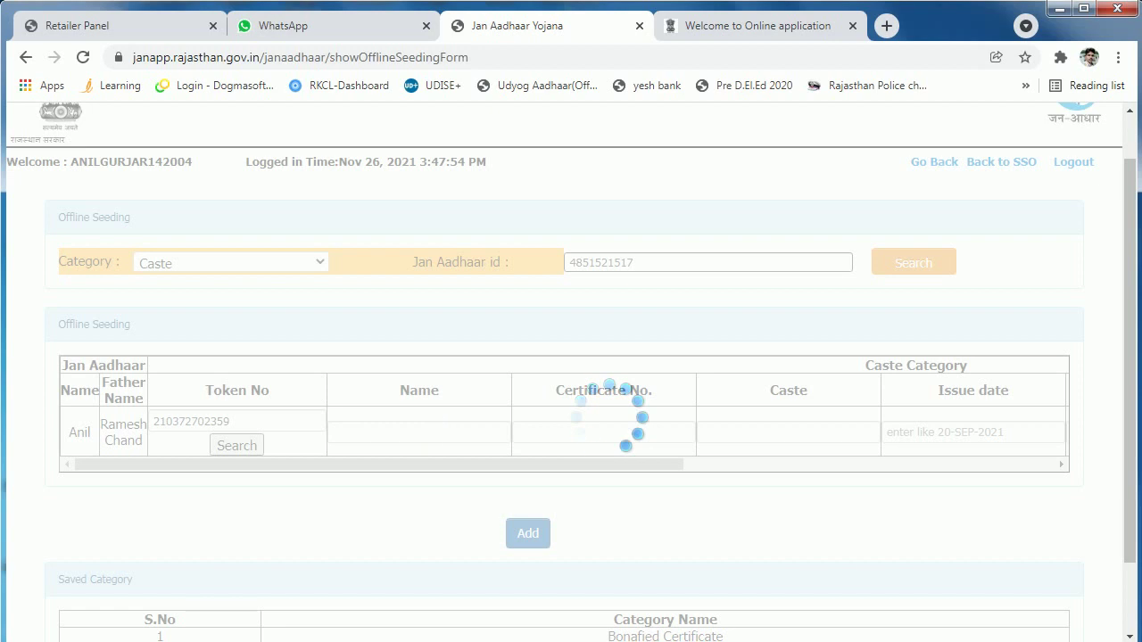
scroll(597, 414, "down", 1)
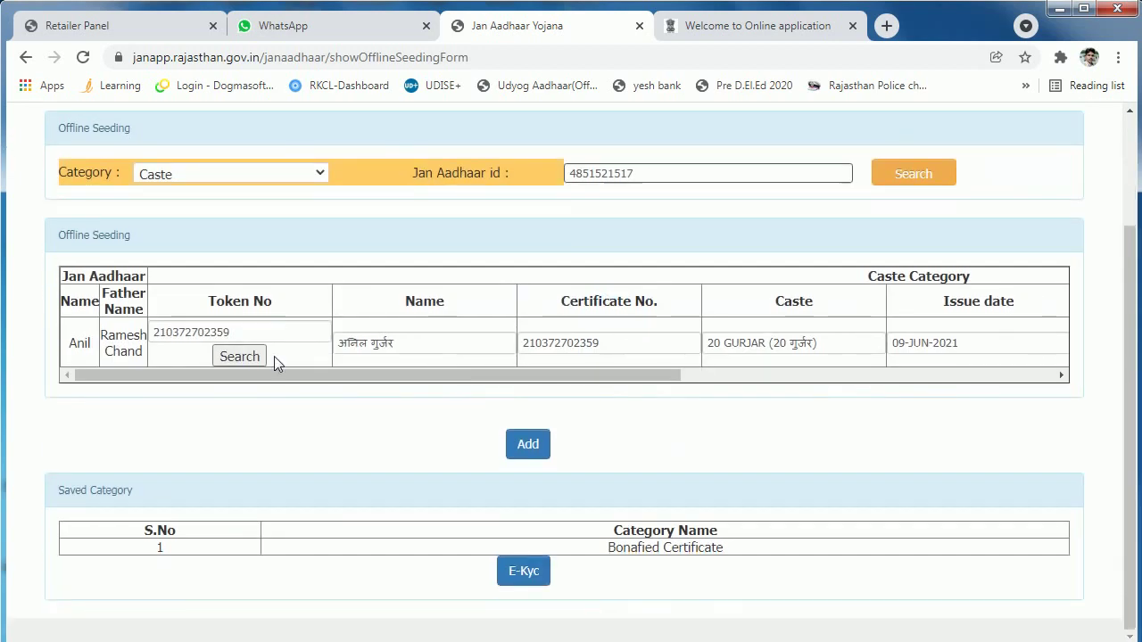
left_click(528, 445)
left_click(731, 156)
scroll(627, 423, "down", 1)
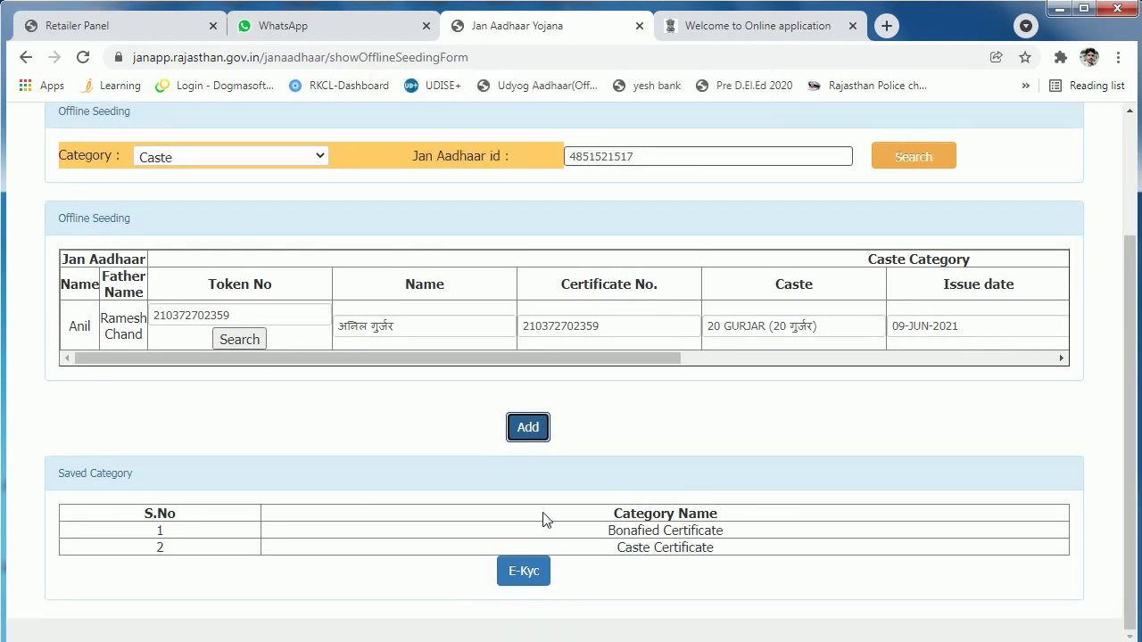
Step: Start Aadhaar e-KYC for the chosen member, give authentication consent, and request the OTP
left_click(529, 576)
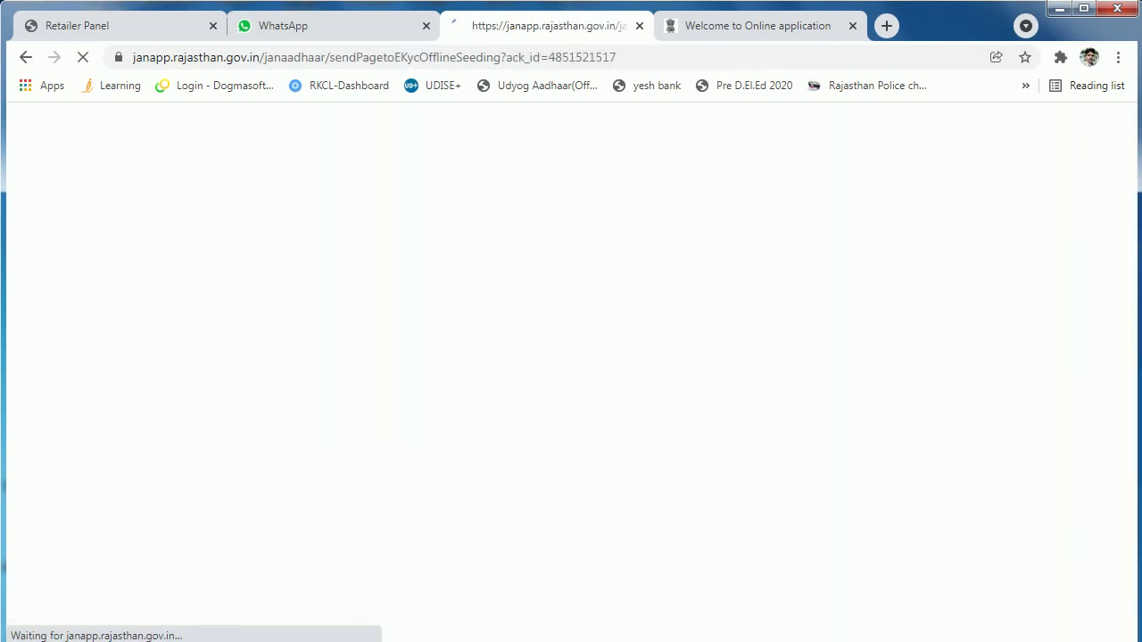
left_click(584, 581)
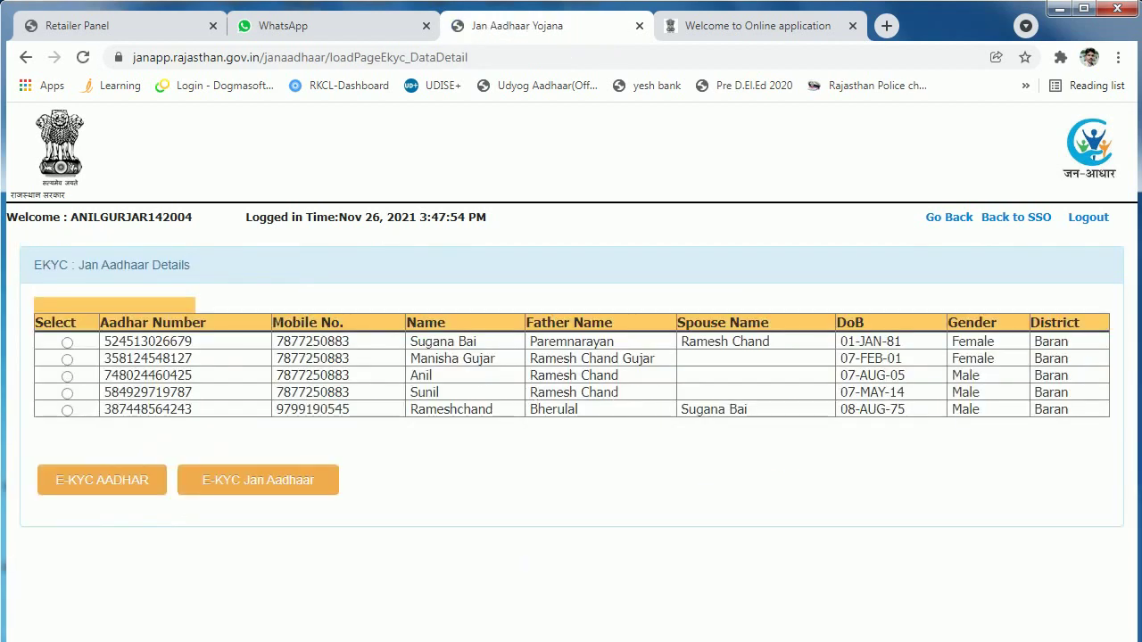
left_click(68, 376)
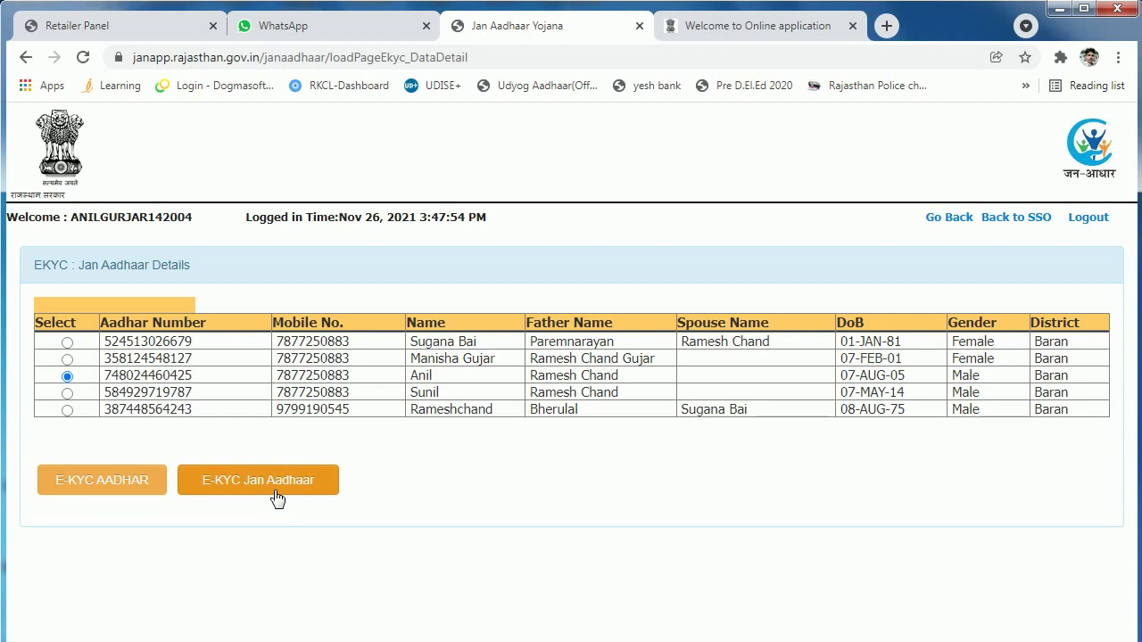
left_click(105, 483)
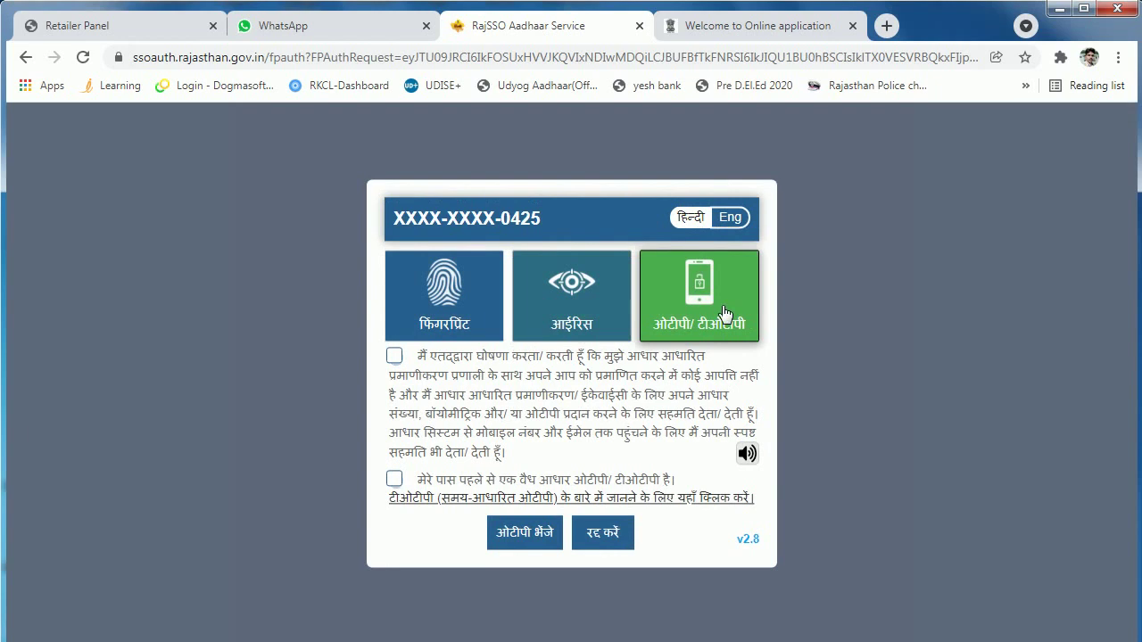
left_click(397, 357)
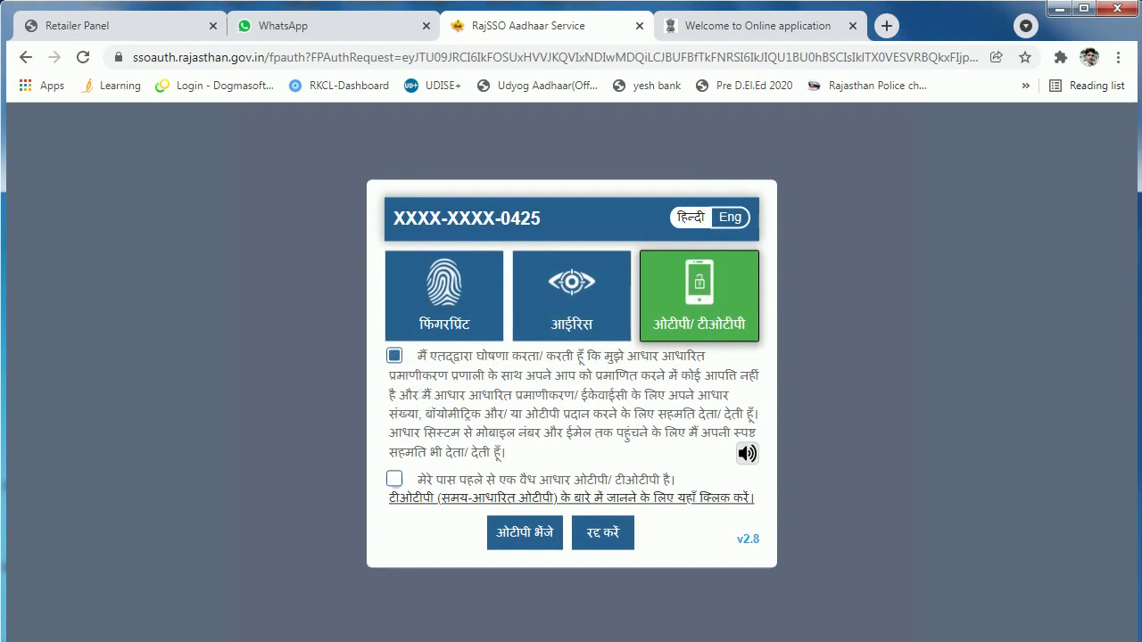
left_click(525, 533)
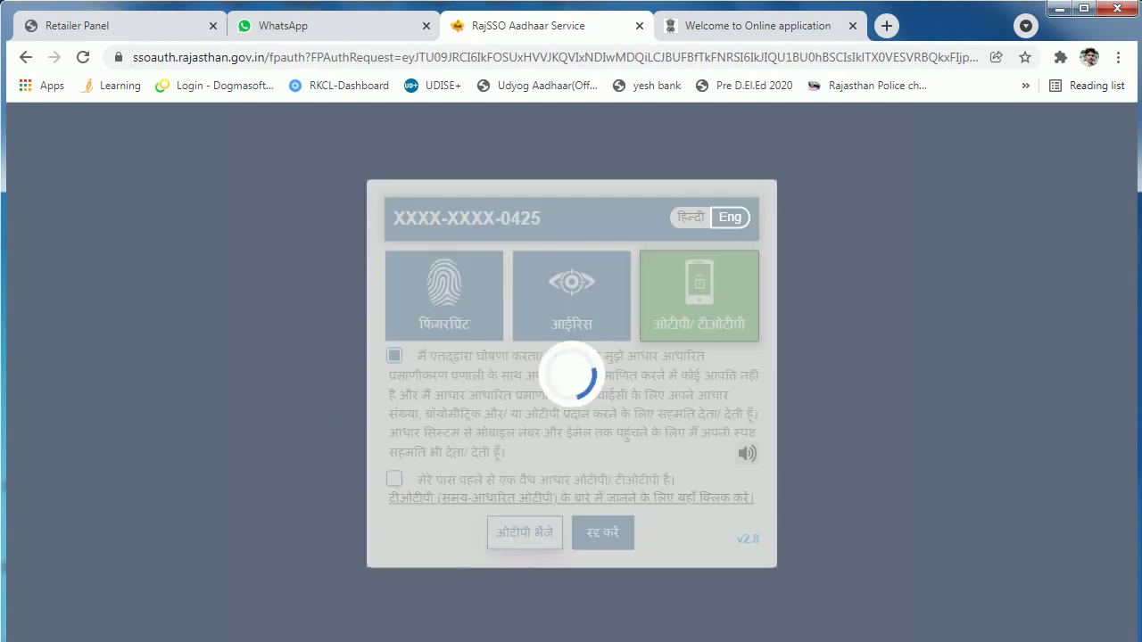